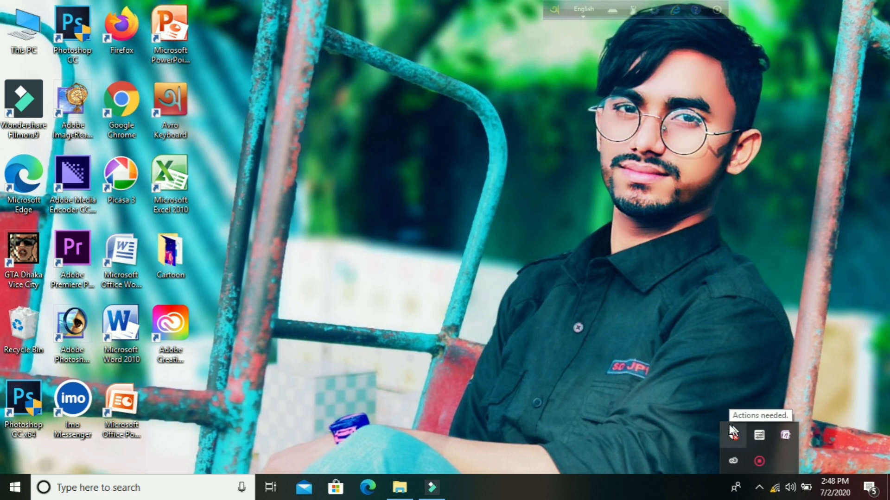
# Search Windows for "wind", open the Windows Defender settings and go to Virus & threat protection
pyautogui.click(133, 486)
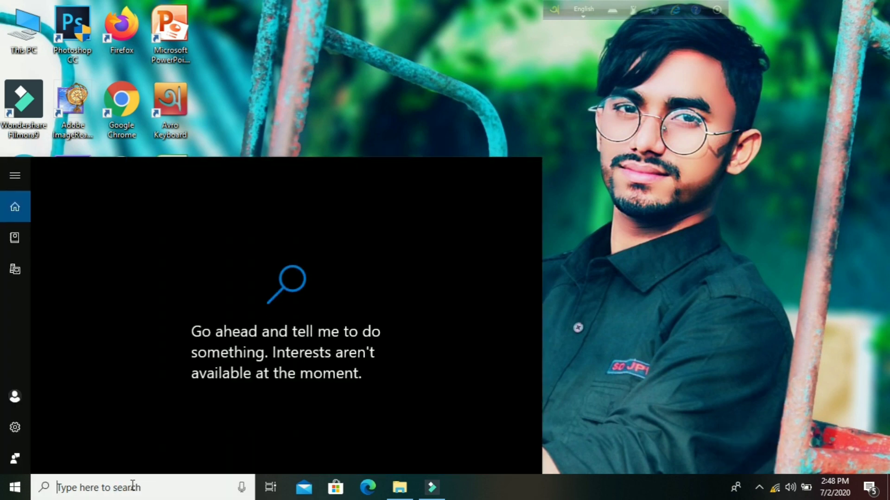
pyautogui.write('wi')
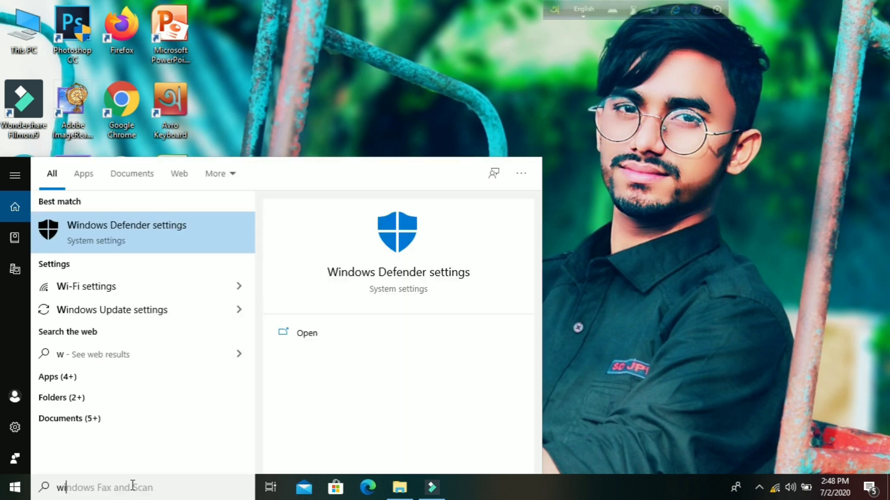
pyautogui.write('nd')
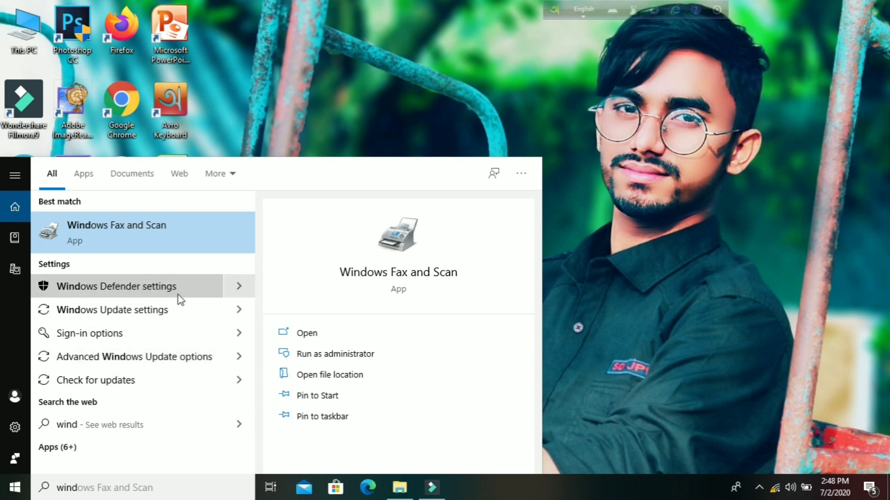
pyautogui.click(166, 285)
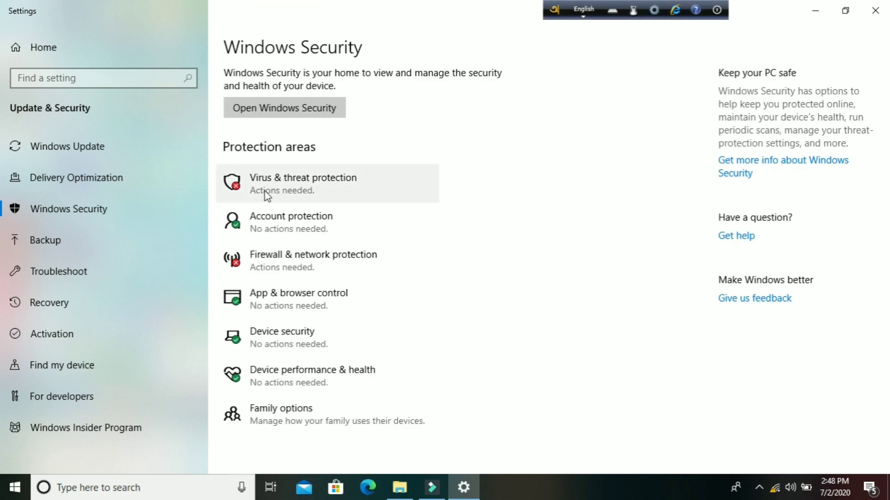
pyautogui.click(304, 188)
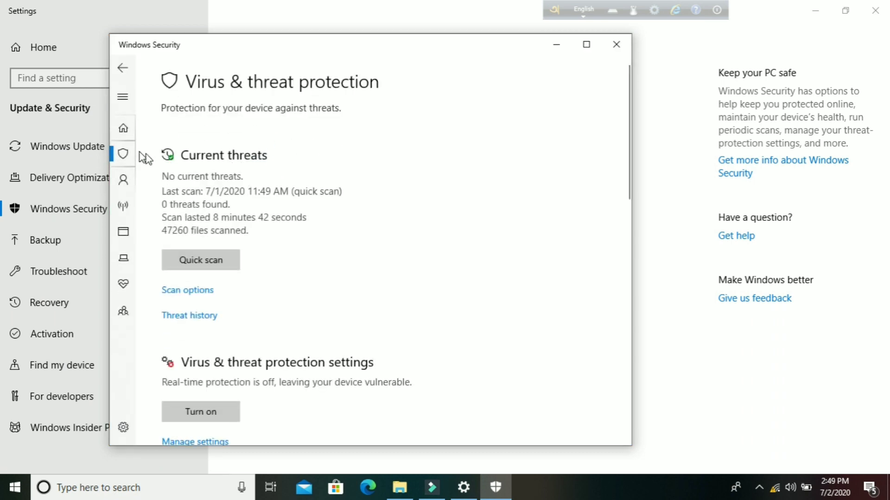
# Turn on Real-time protection in the Virus & threat protection settings
pyautogui.click(124, 101)
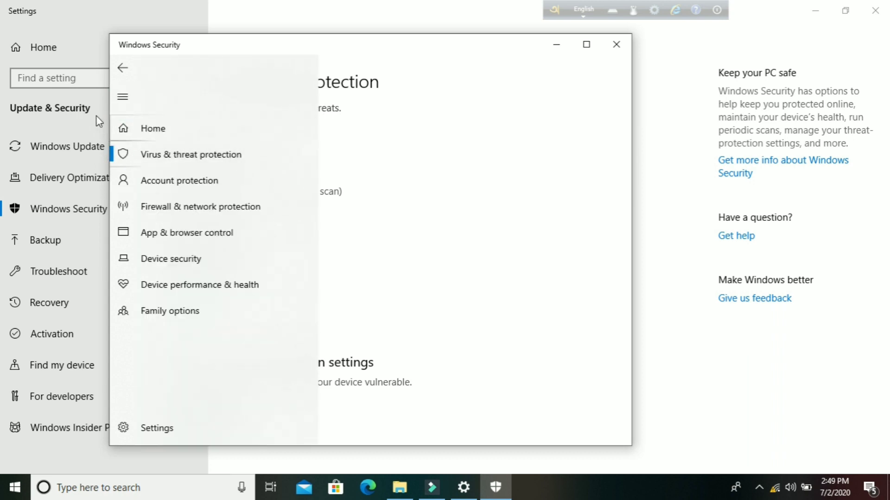
pyautogui.click(129, 124)
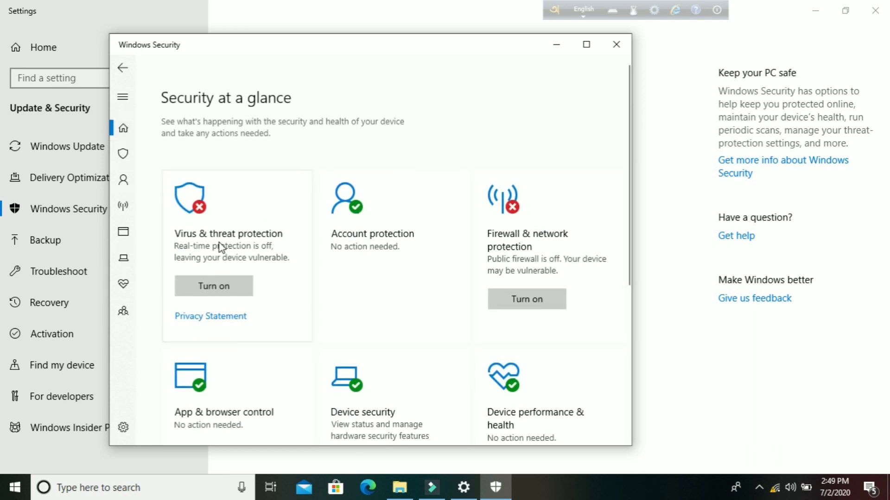
pyautogui.click(267, 246)
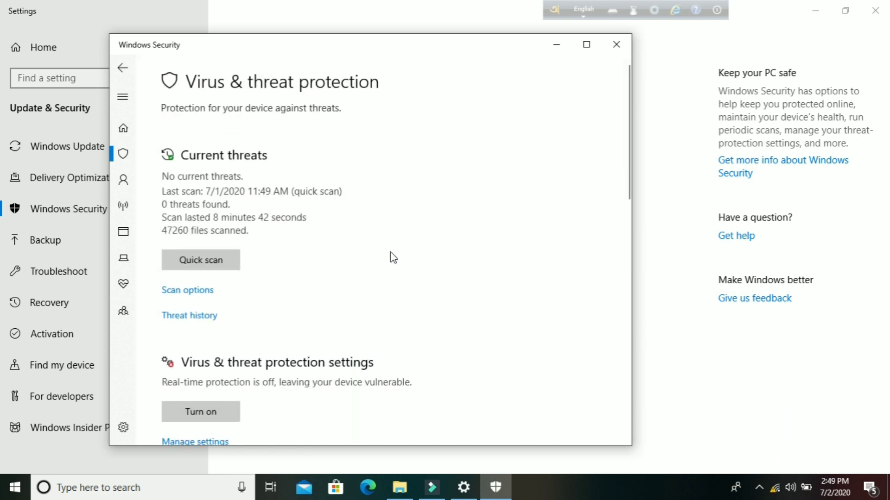
pyautogui.moveTo(626, 179); pyautogui.dragTo(620, 231)
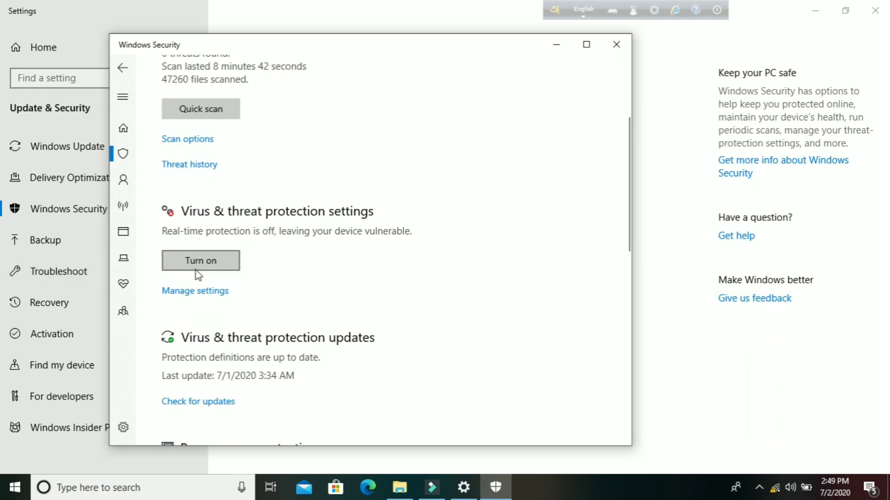
pyautogui.click(200, 294)
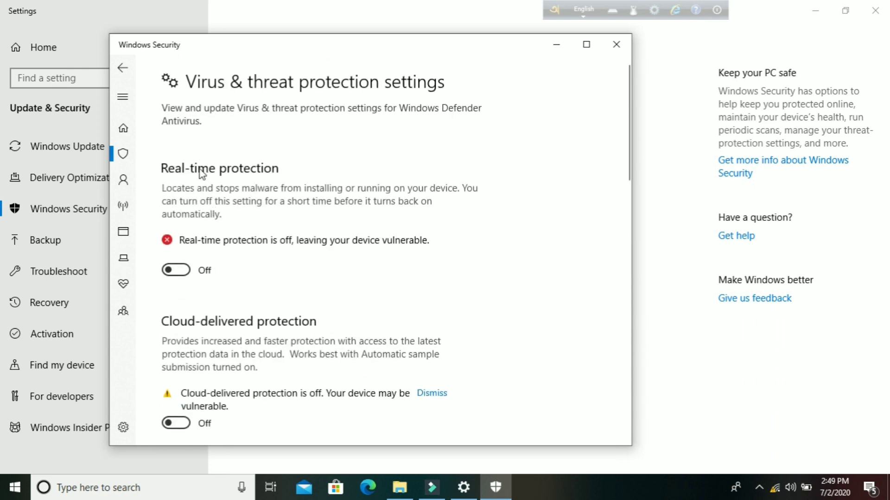
pyautogui.click(184, 271)
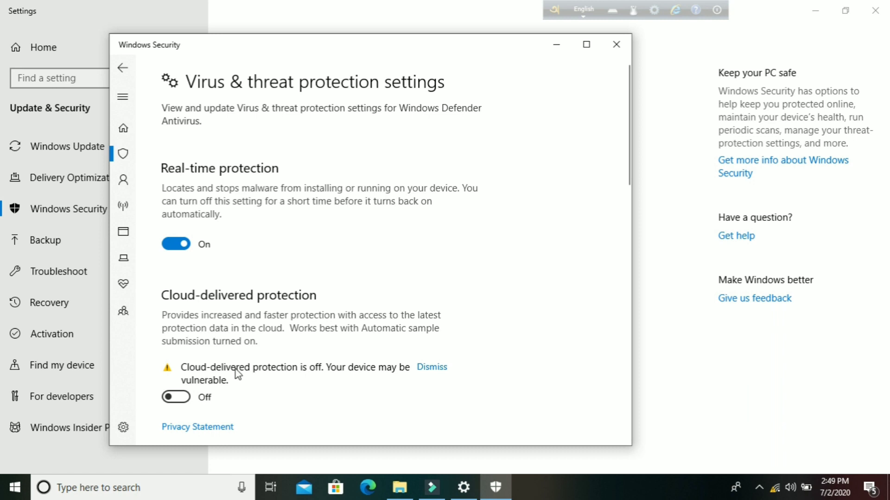
# Turn on Cloud-delivered protection and Automatic sample submission
pyautogui.click(170, 400)
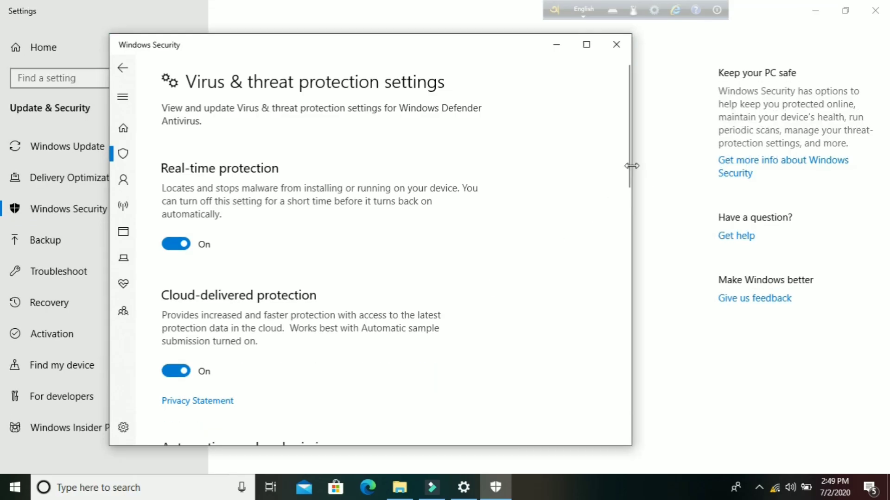
pyautogui.moveTo(627, 173); pyautogui.dragTo(617, 255)
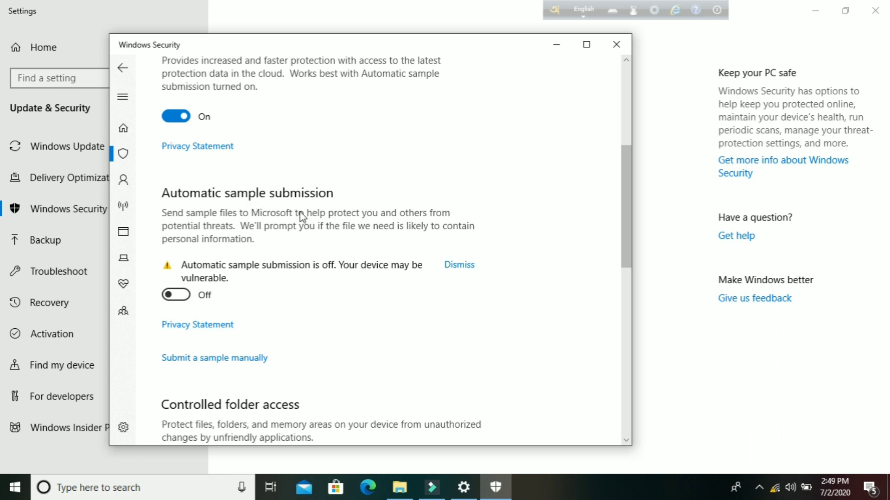
pyautogui.click(179, 297)
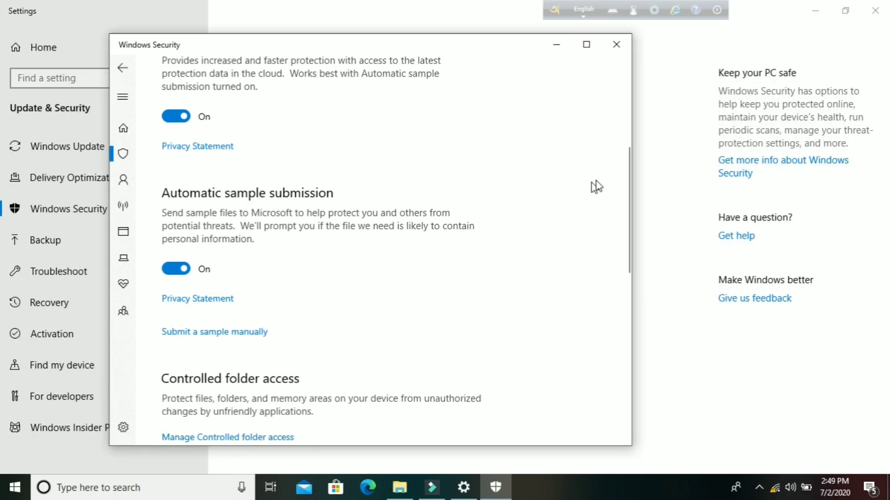
# Review the security overview and examine the Device performance & health report
pyautogui.click(123, 130)
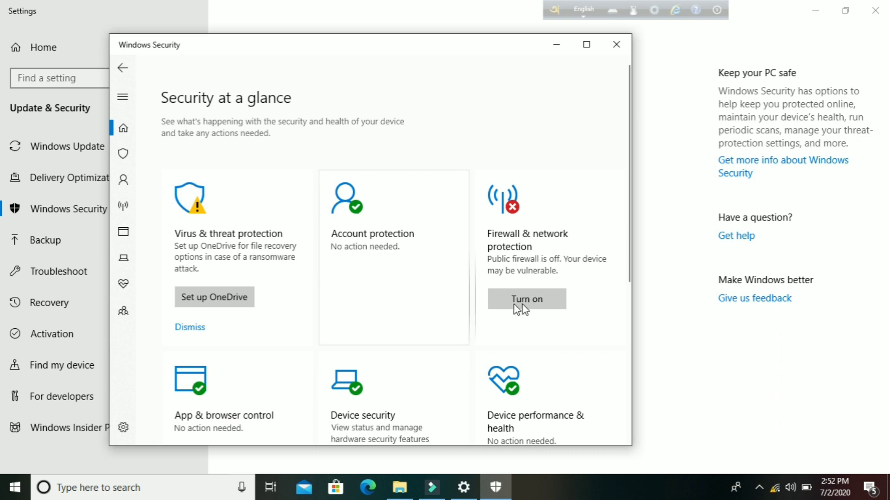
pyautogui.moveTo(630, 254); pyautogui.dragTo(634, 275)
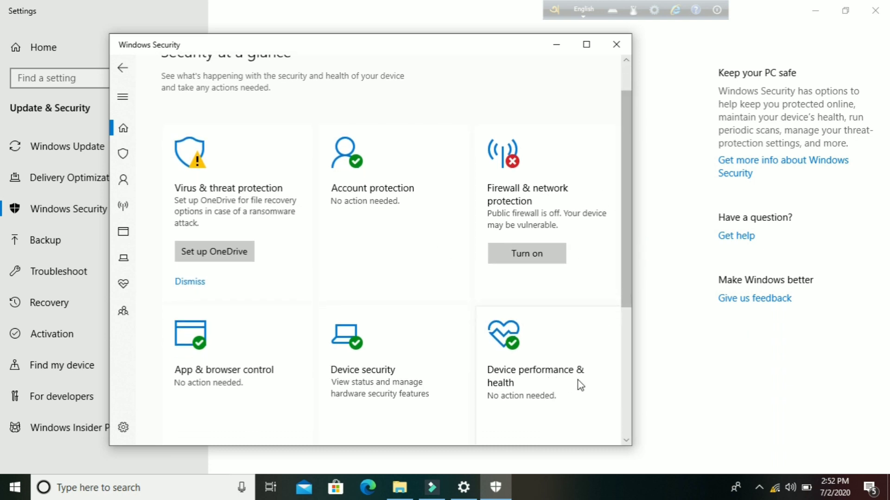
pyautogui.click(524, 362)
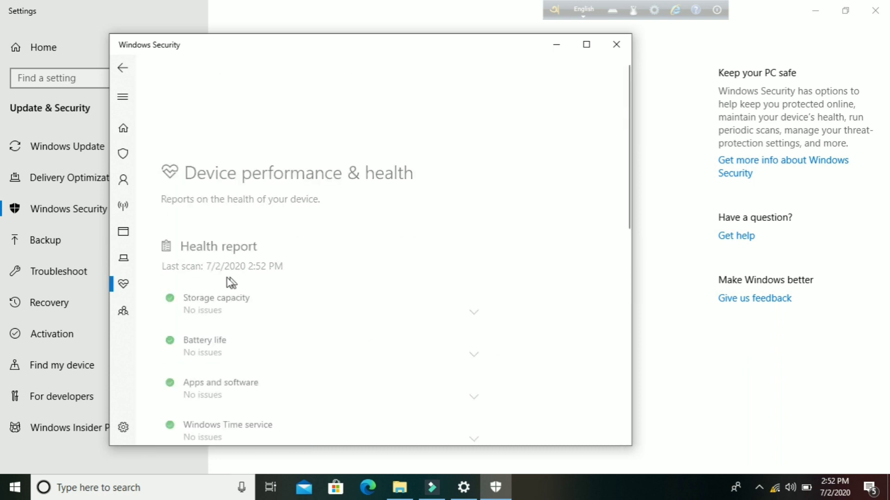
pyautogui.moveTo(626, 200); pyautogui.dragTo(640, 304)
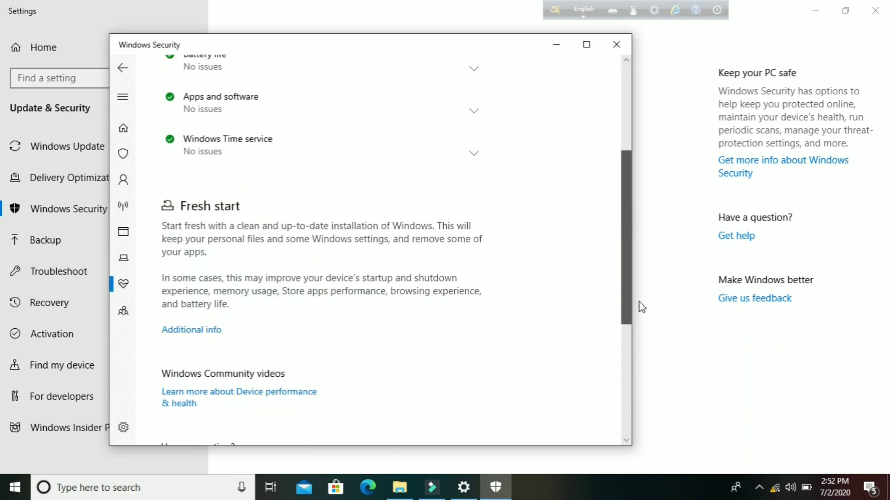
# Turn on informational notifications for Virus & threat protection and notifications about Dynamic Lock problems
pyautogui.click(128, 420)
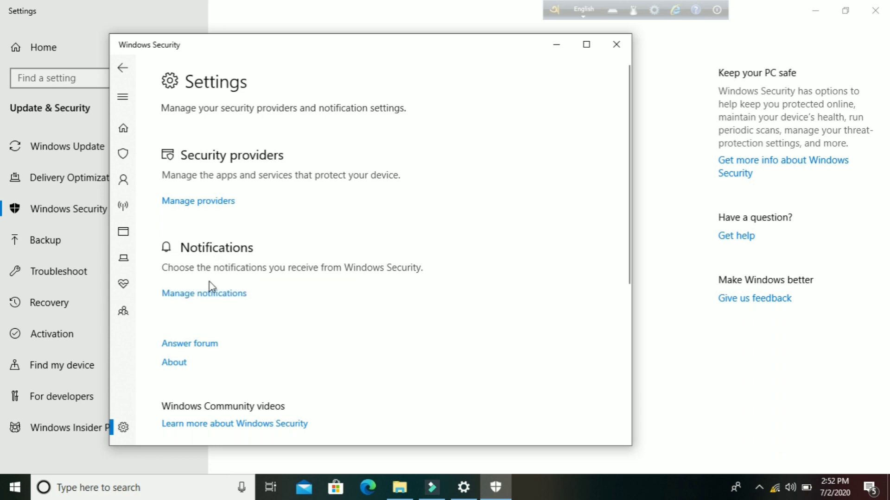
pyautogui.click(201, 296)
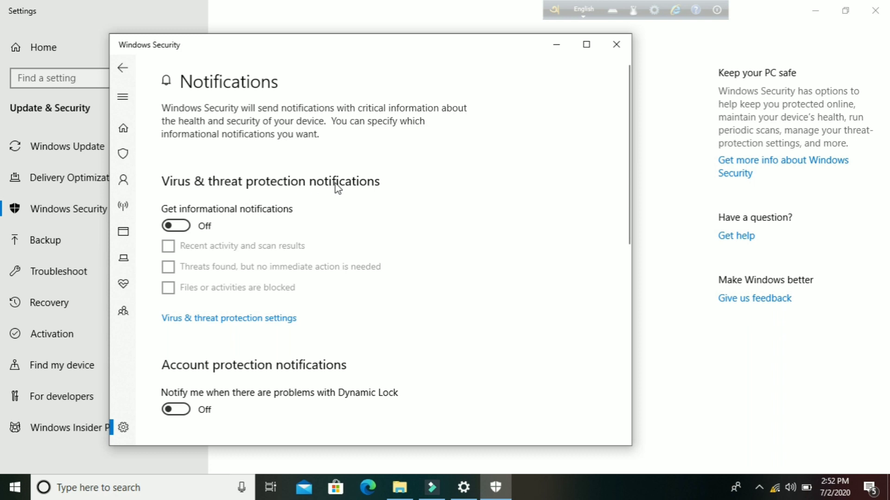
pyautogui.click(176, 226)
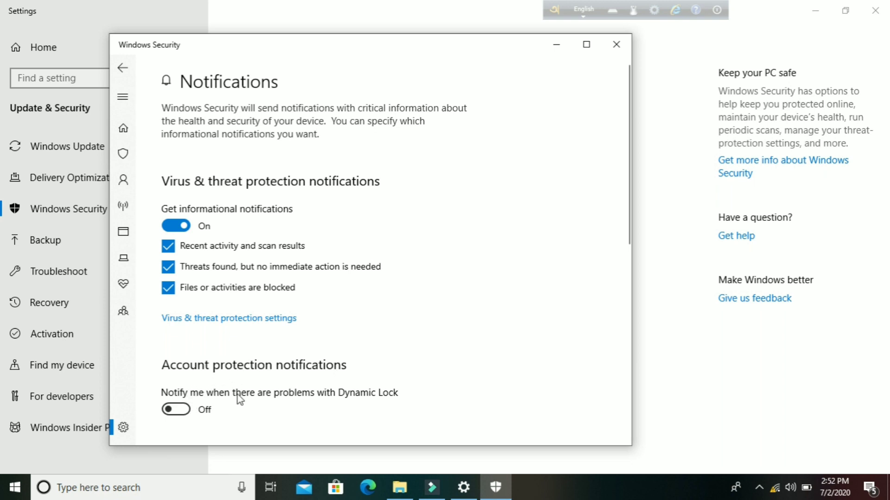
pyautogui.click(168, 411)
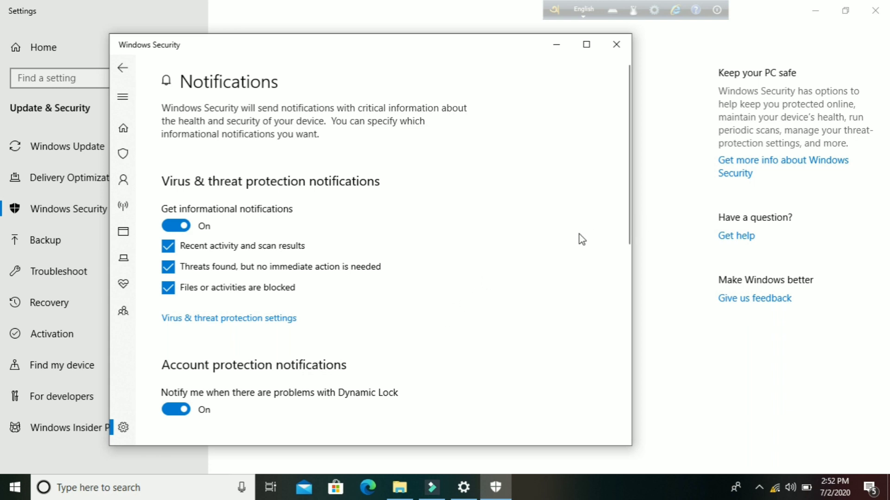
# Turn on notifications for new apps blocked by Windows Defender Firewall, covering the domain, private and public firewalls
pyautogui.scroll(-10, 580, 237)
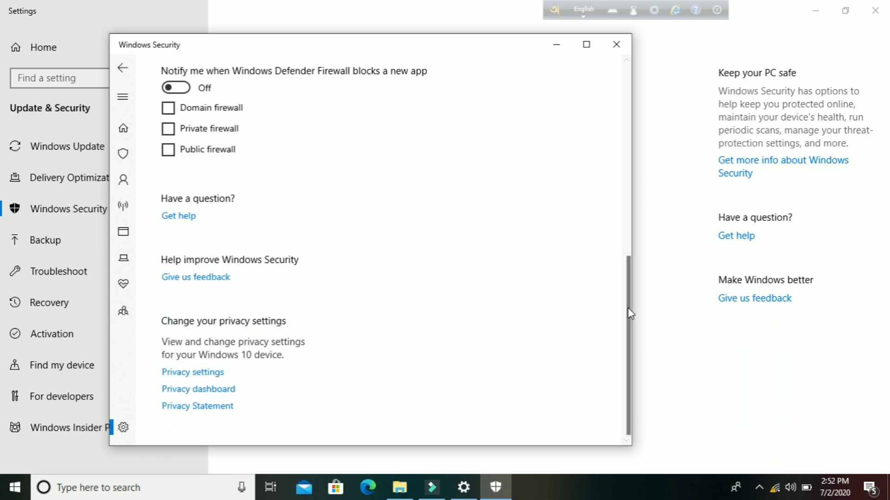
pyautogui.moveTo(628, 308); pyautogui.dragTo(623, 240)
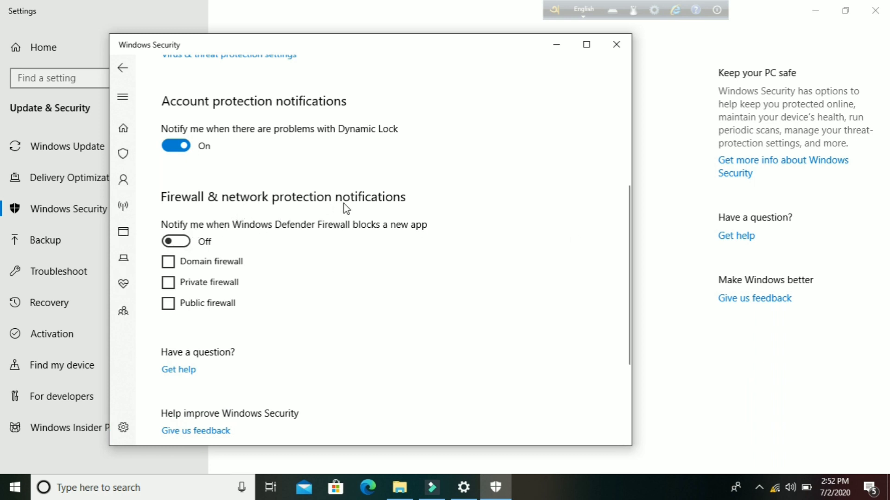
pyautogui.click(166, 243)
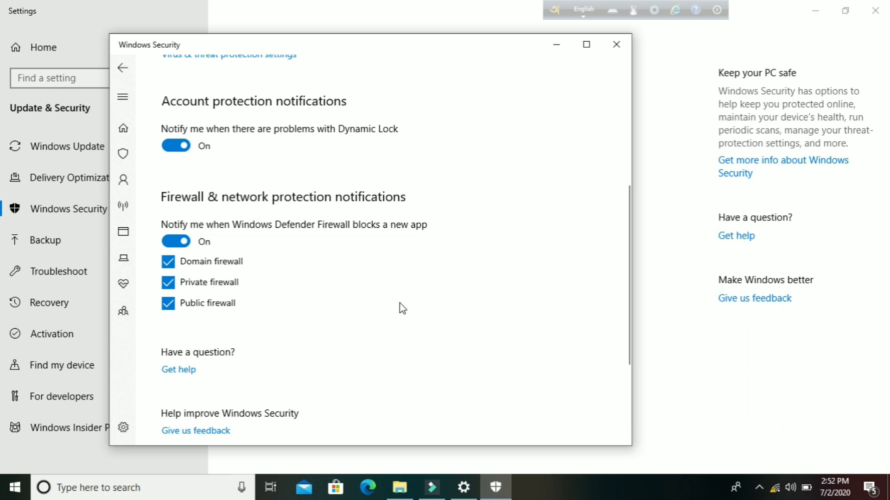
pyautogui.scroll(-3, 399, 308)
pyautogui.scroll(8, 401, 308)
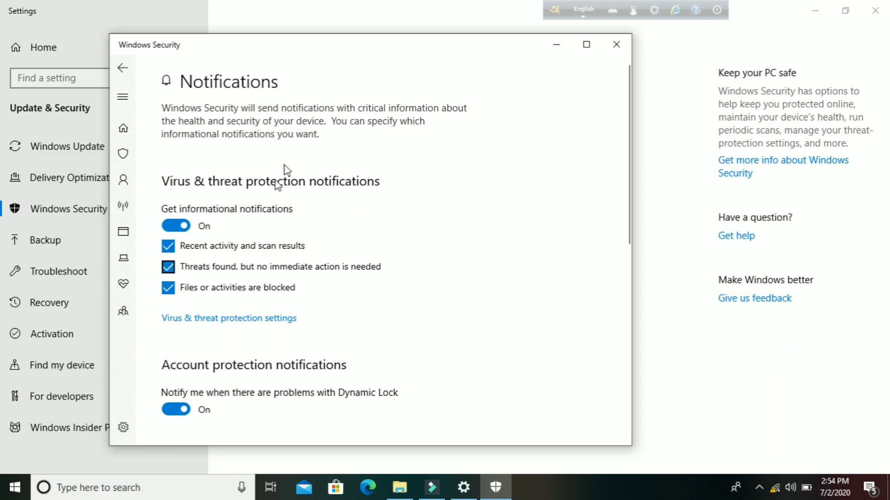
# Check the Firewall & network protection page and review the Windows Security notification settings again
pyautogui.click(127, 136)
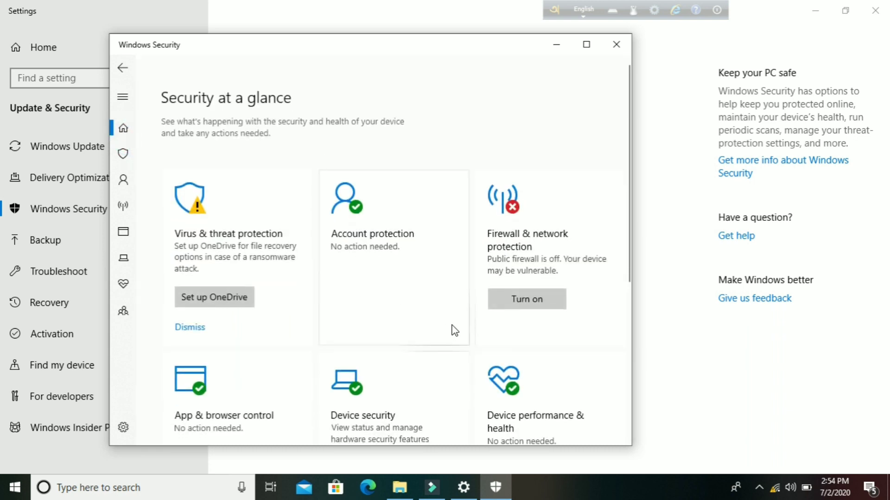
pyautogui.click(543, 259)
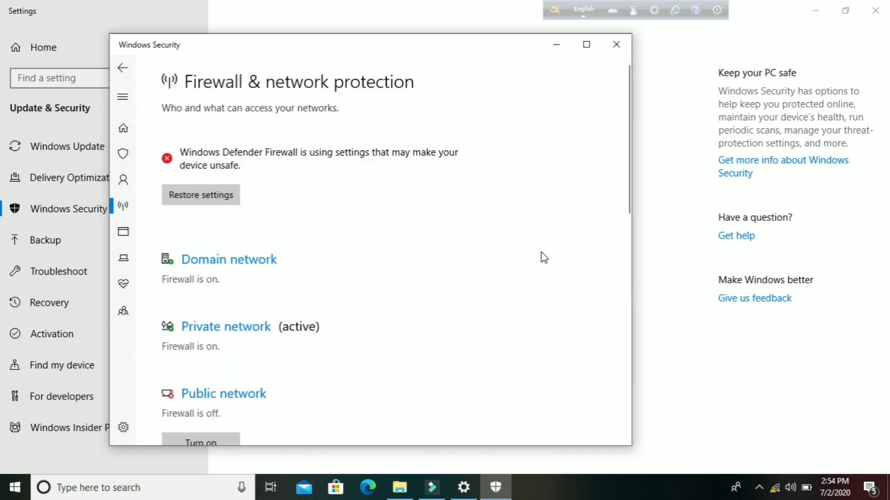
pyautogui.click(131, 429)
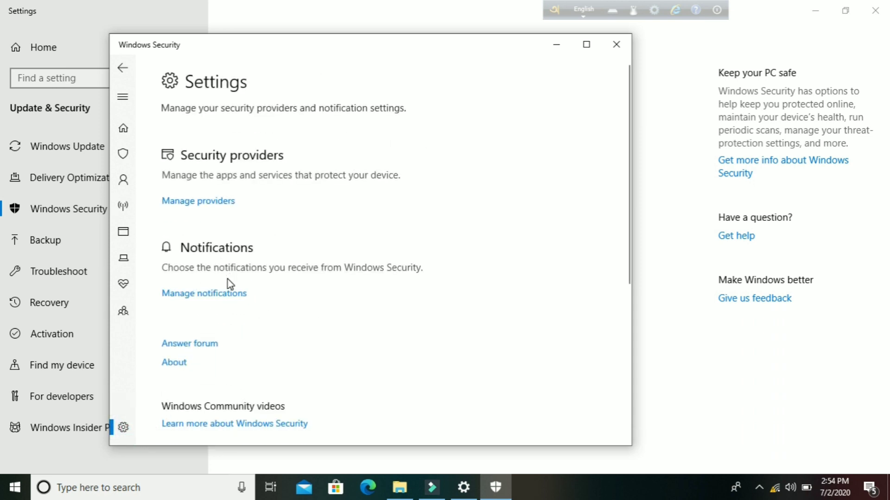
pyautogui.click(199, 293)
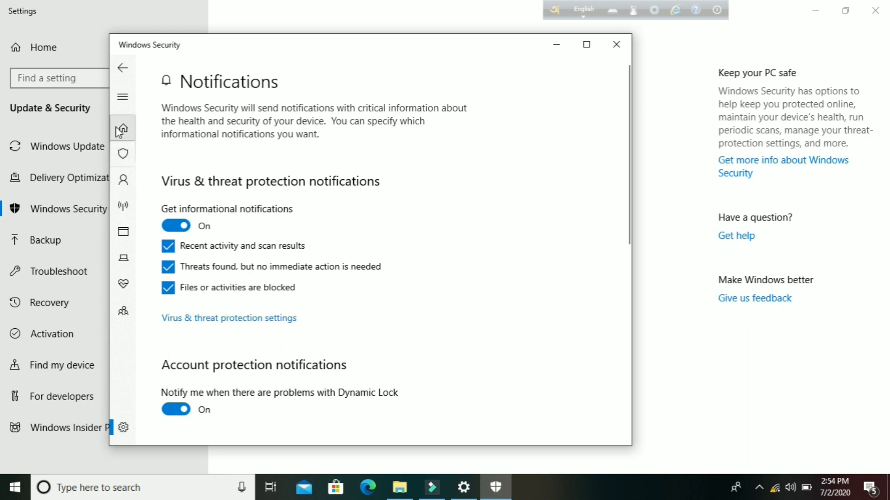
# Turn on the firewall for the public network and return to the security overview
pyautogui.click(130, 133)
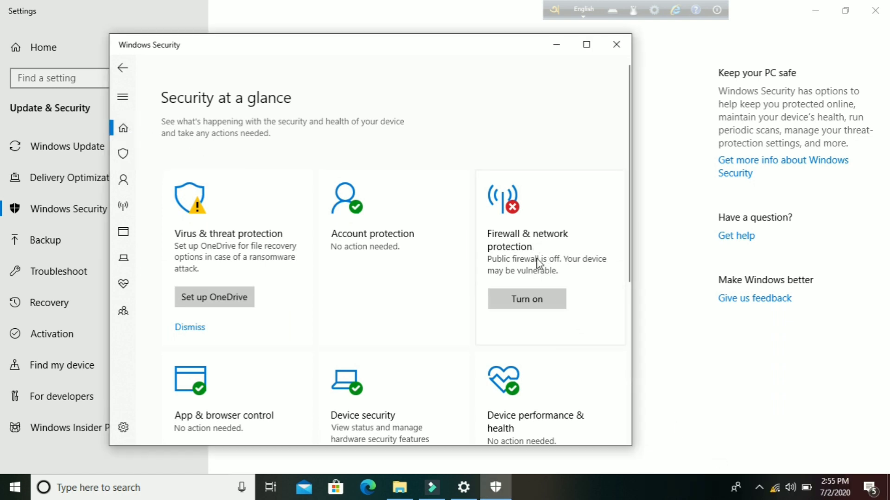
pyautogui.click(535, 259)
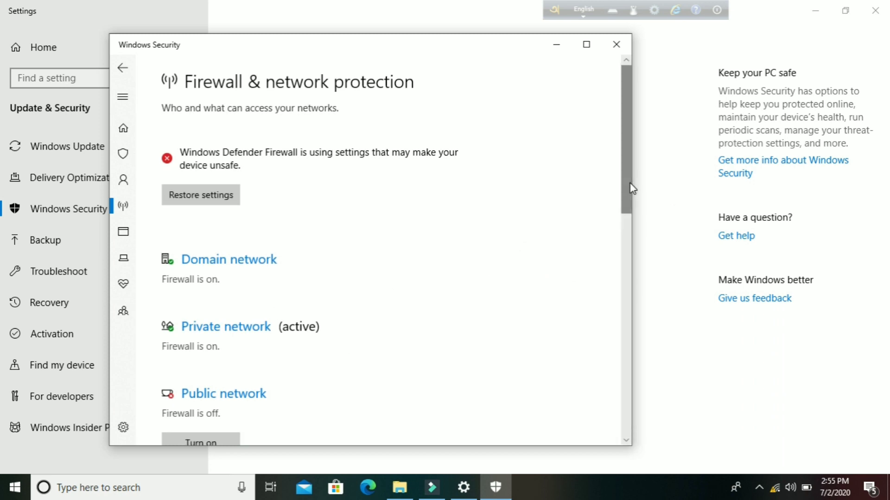
pyautogui.moveTo(630, 188); pyautogui.dragTo(629, 215)
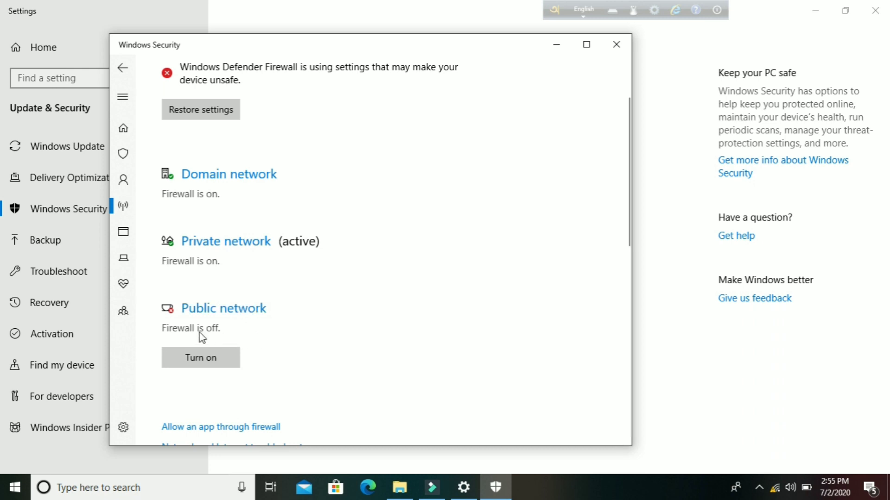
pyautogui.click(207, 363)
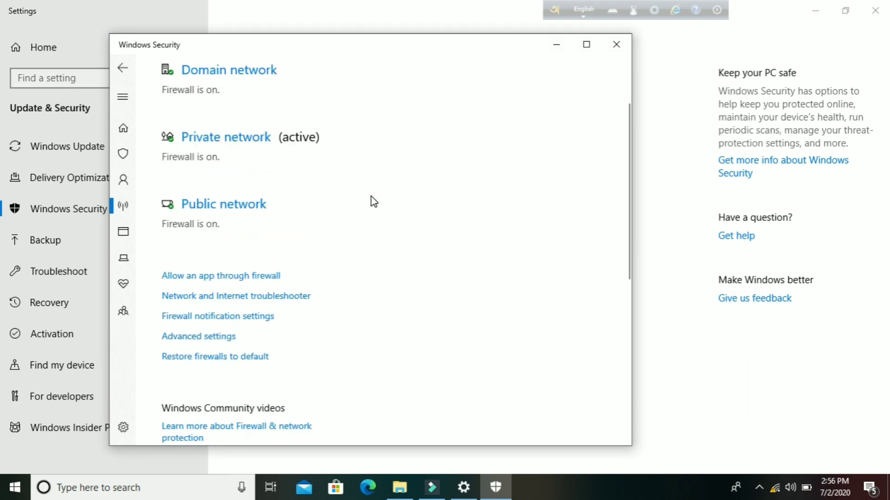
pyautogui.click(127, 134)
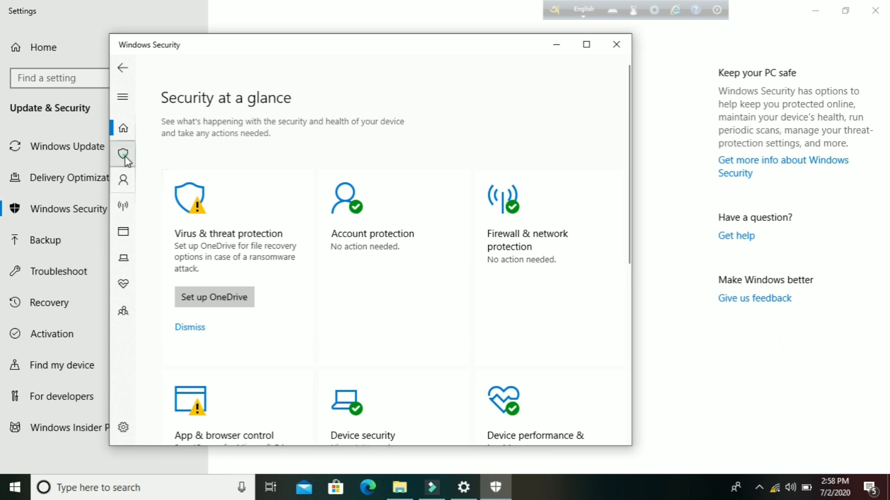
# Set Check apps and files to Warn in the App & browser control settings
pyautogui.click(124, 151)
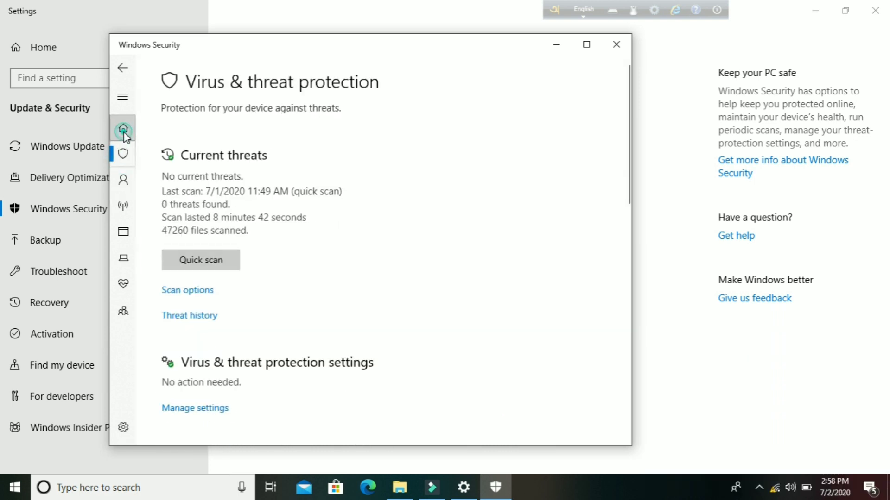
pyautogui.click(123, 129)
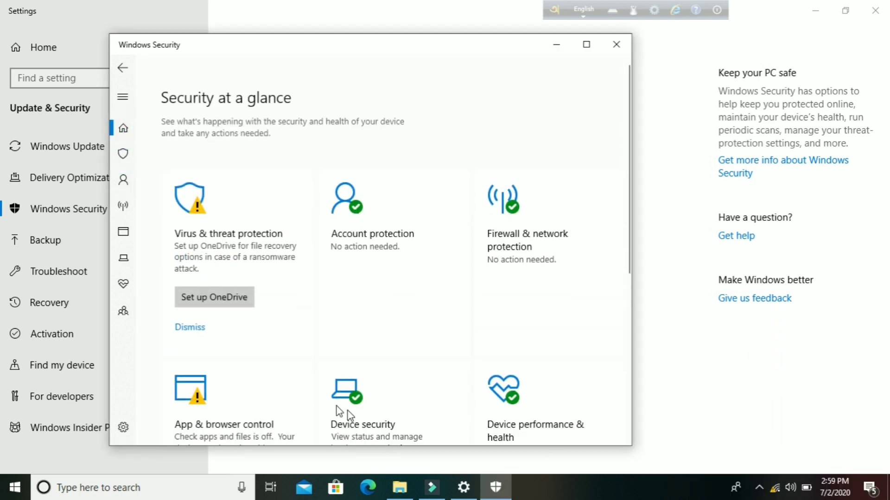
pyautogui.click(221, 411)
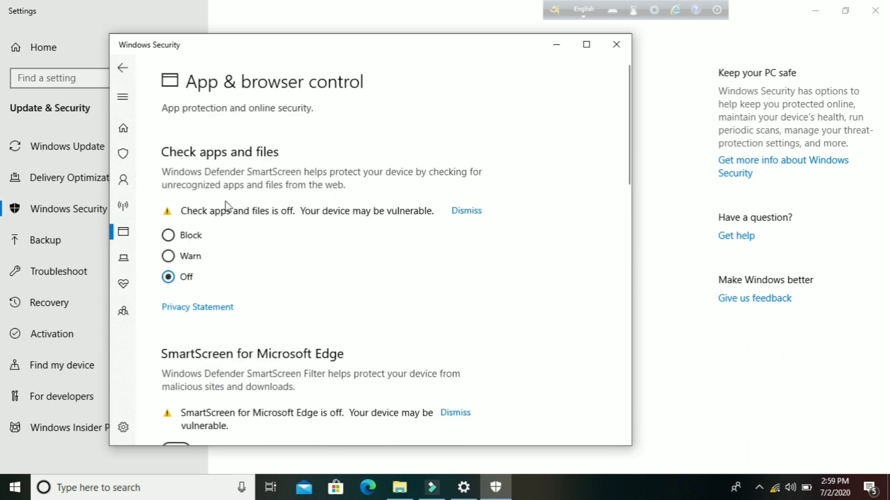
pyautogui.click(168, 256)
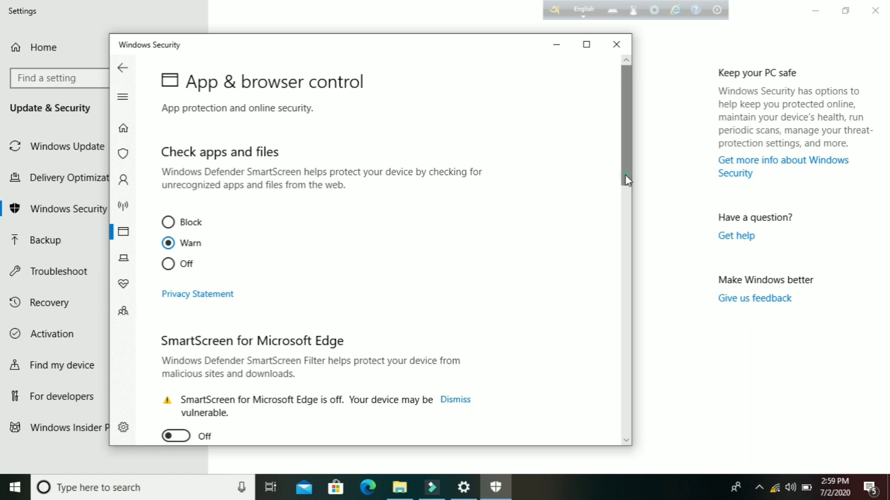
# Turn on SmartScreen for Microsoft Edge and set SmartScreen for Microsoft Store apps to Warn
pyautogui.moveTo(627, 179); pyautogui.dragTo(631, 234)
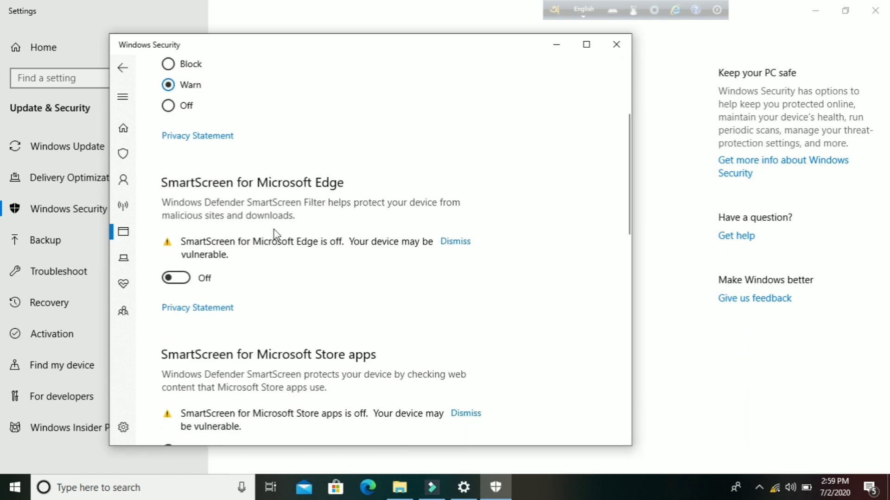
pyautogui.click(176, 278)
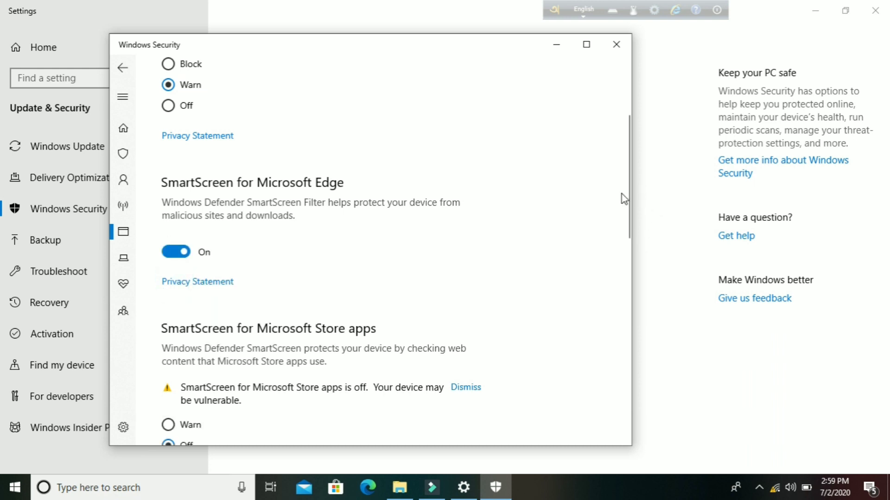
pyautogui.scroll(-3, 621, 192)
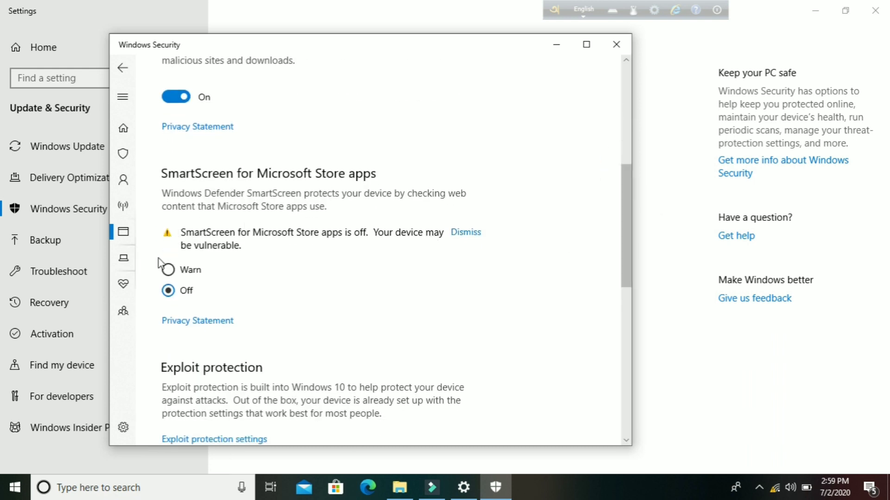
pyautogui.click(168, 270)
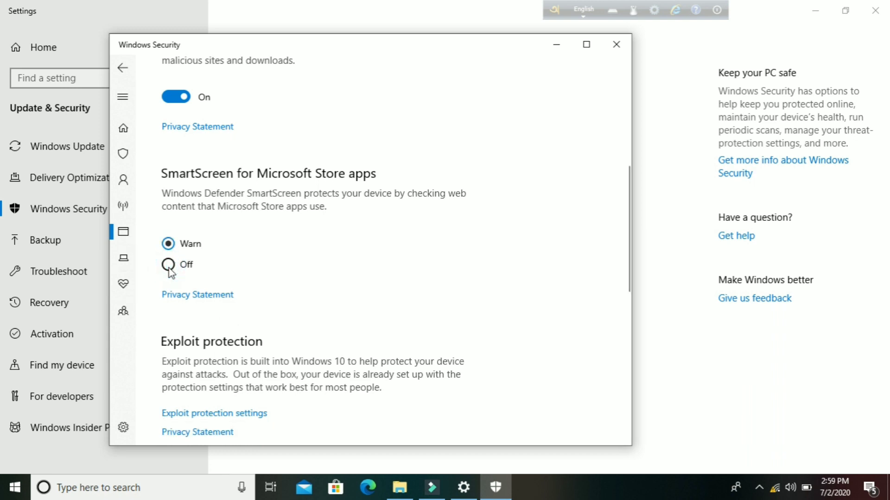
# Return to the security overview, then close both Windows Security and Settings
pyautogui.scroll(-5, 258, 280)
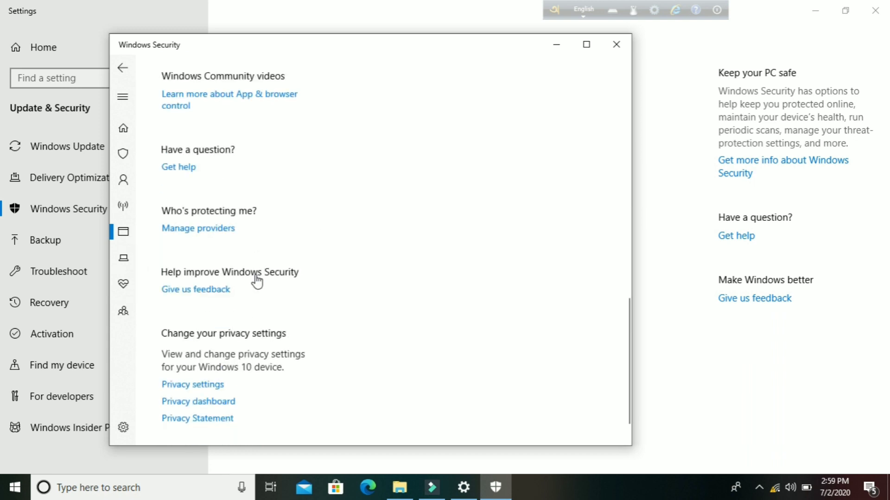
pyautogui.scroll(6, 258, 280)
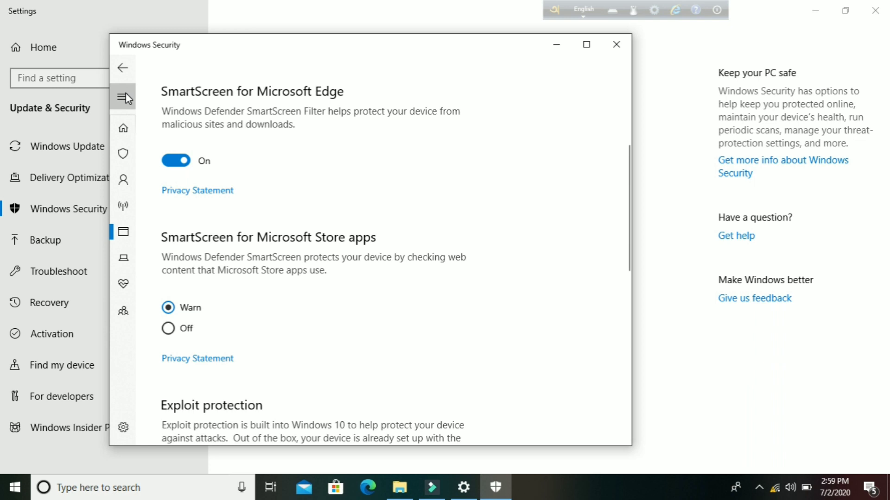
pyautogui.scroll(5, 121, 128)
pyautogui.click(123, 128)
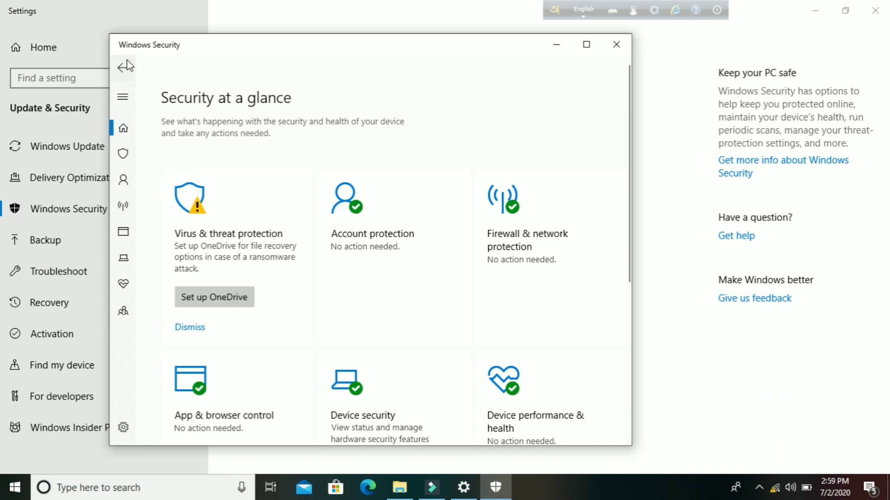
pyautogui.click(616, 45)
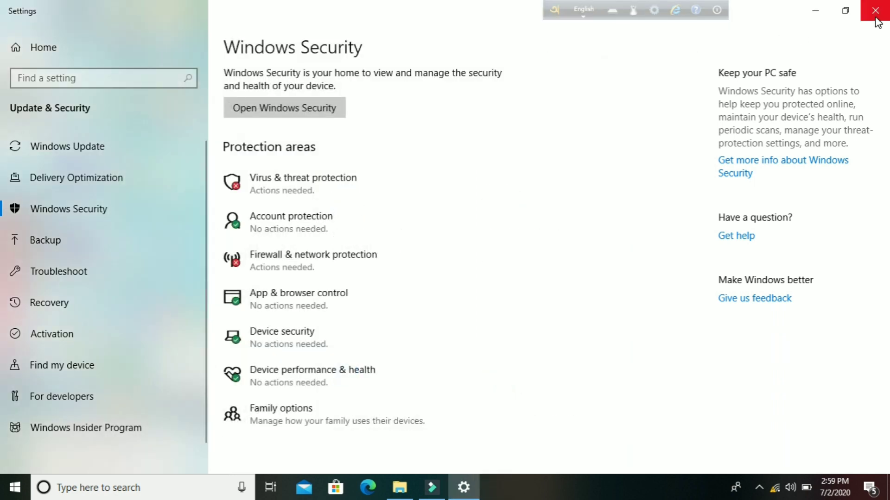
pyautogui.click(875, 11)
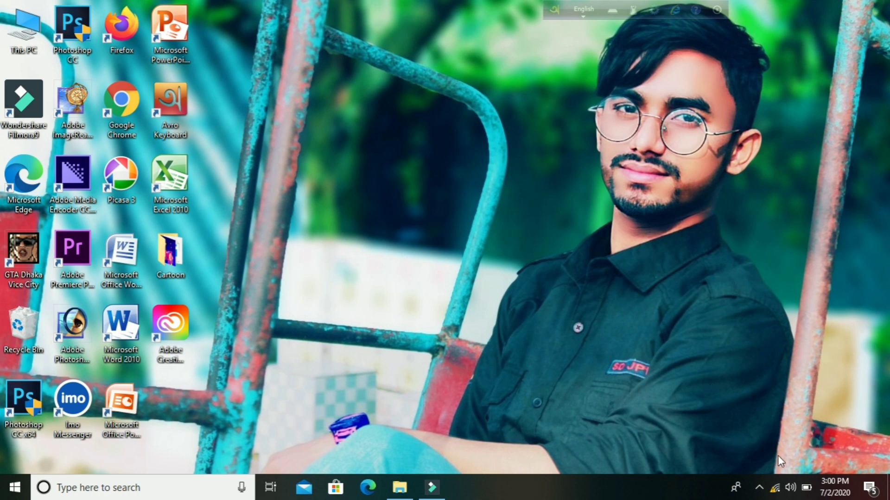
pyautogui.click(759, 487)
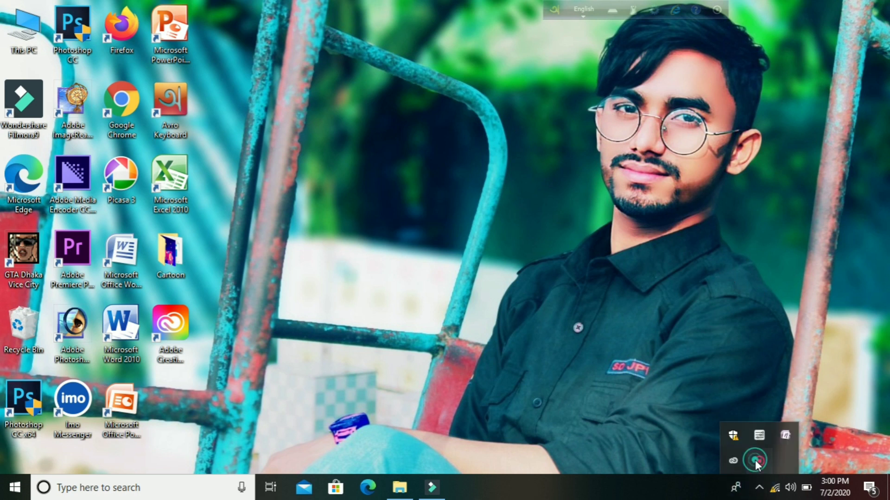
pyautogui.rightClick(756, 462)
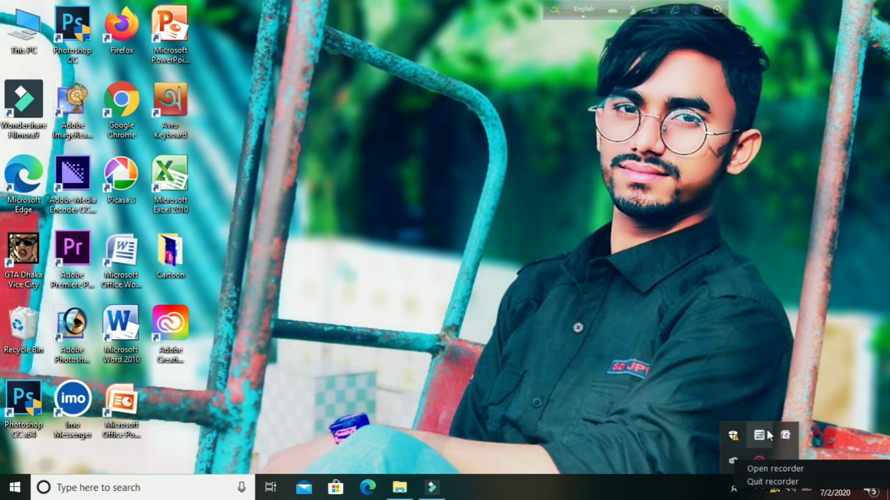
pyautogui.click(766, 466)
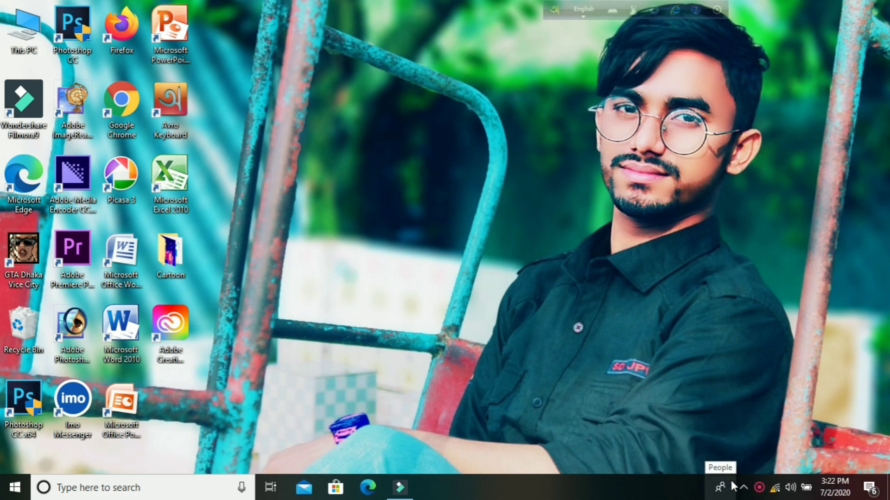
# Check the Security at a glance overview from the Windows Security notification area icon and close it again
pyautogui.click(759, 487)
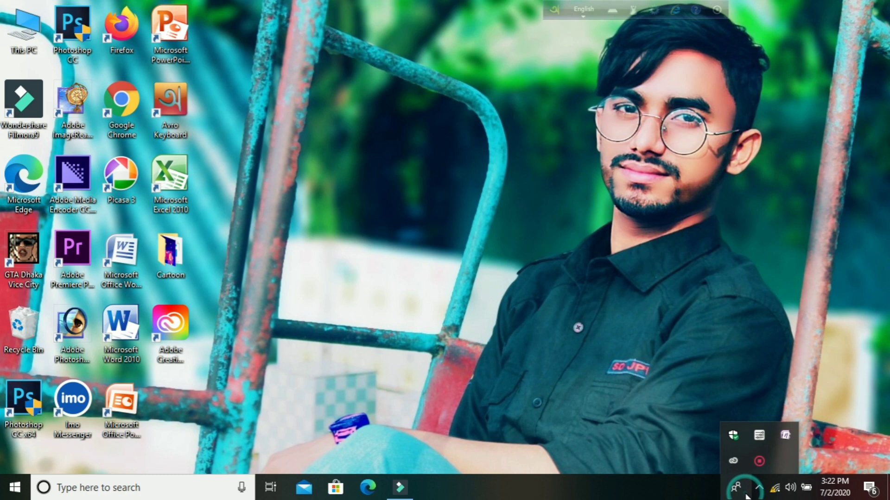
pyautogui.click(739, 438)
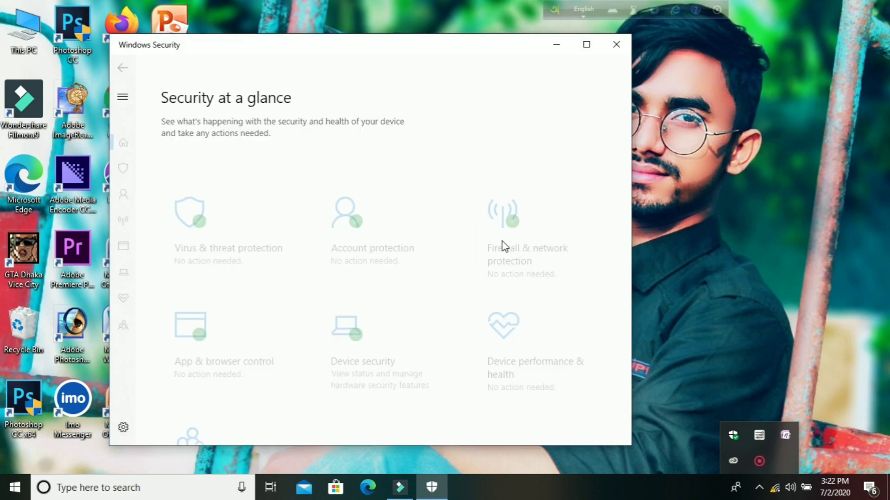
pyautogui.click(616, 42)
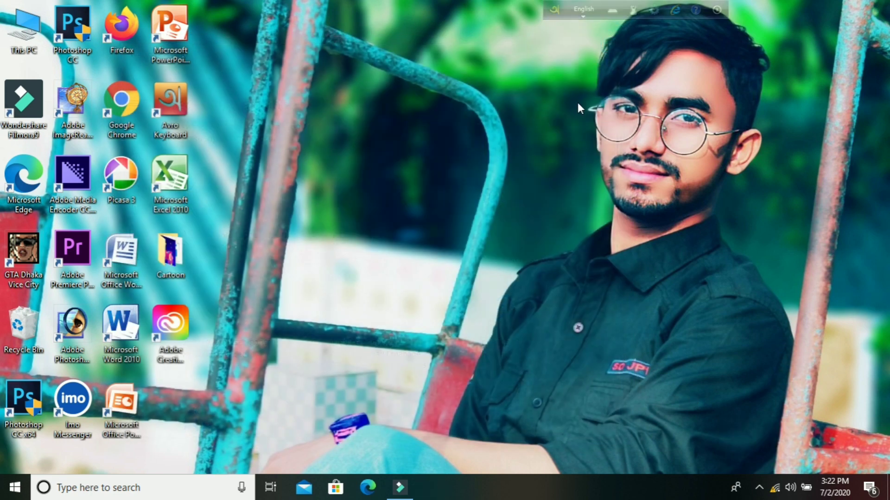
pyautogui.click(67, 495)
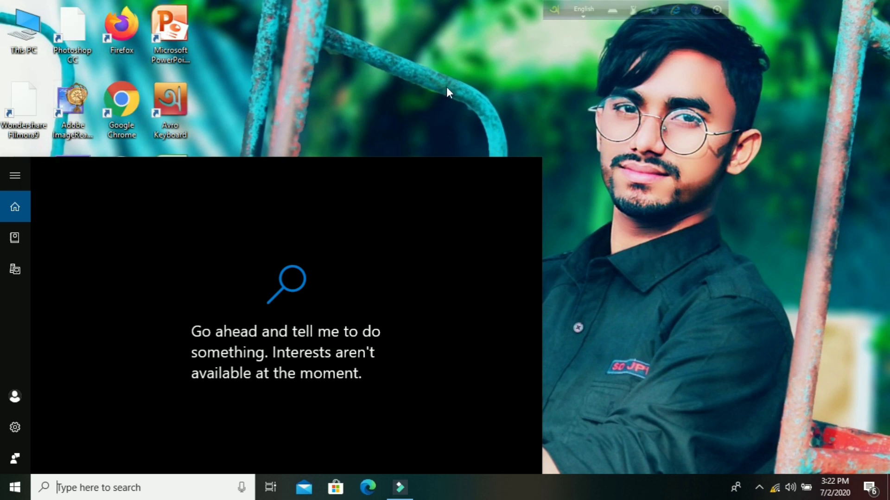
pyautogui.rightClick(424, 58)
pyautogui.click(464, 97)
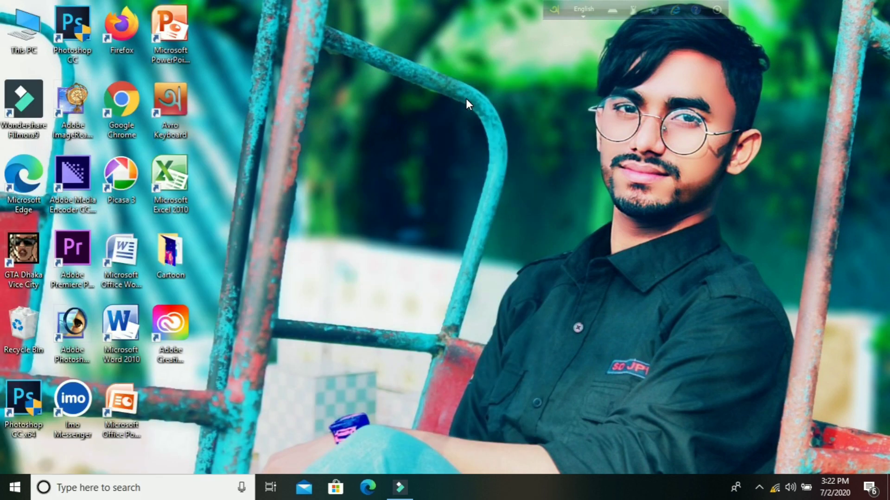